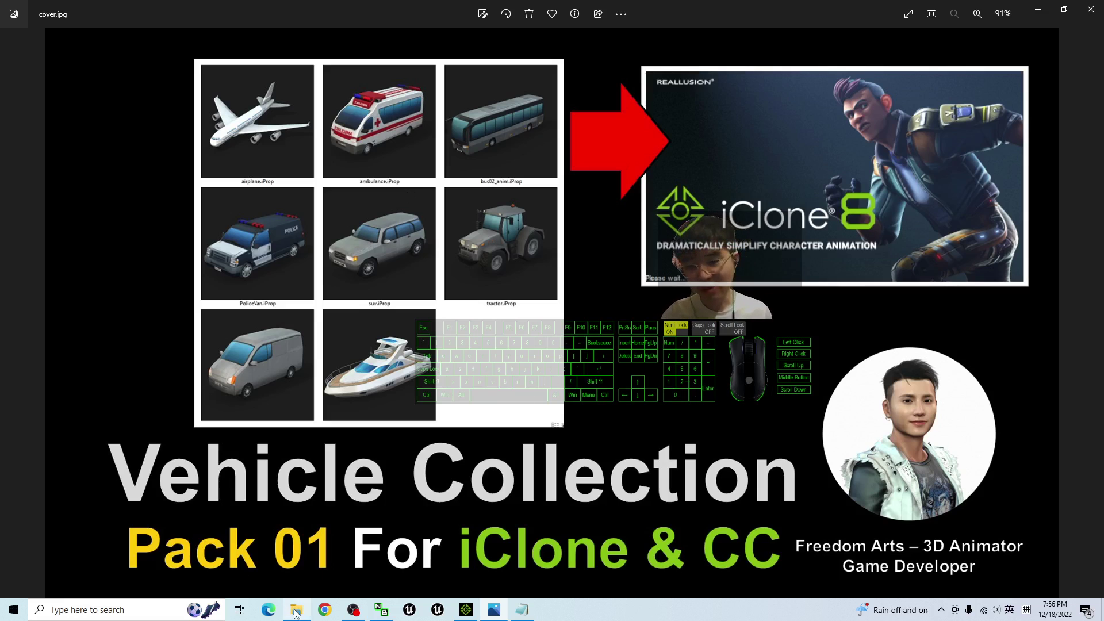
Review the download links in notes.txt and look over the vehicle prop files in the Vehicle Pack 01 folder
{"action": "left_click", "coordinate": [522, 610]}
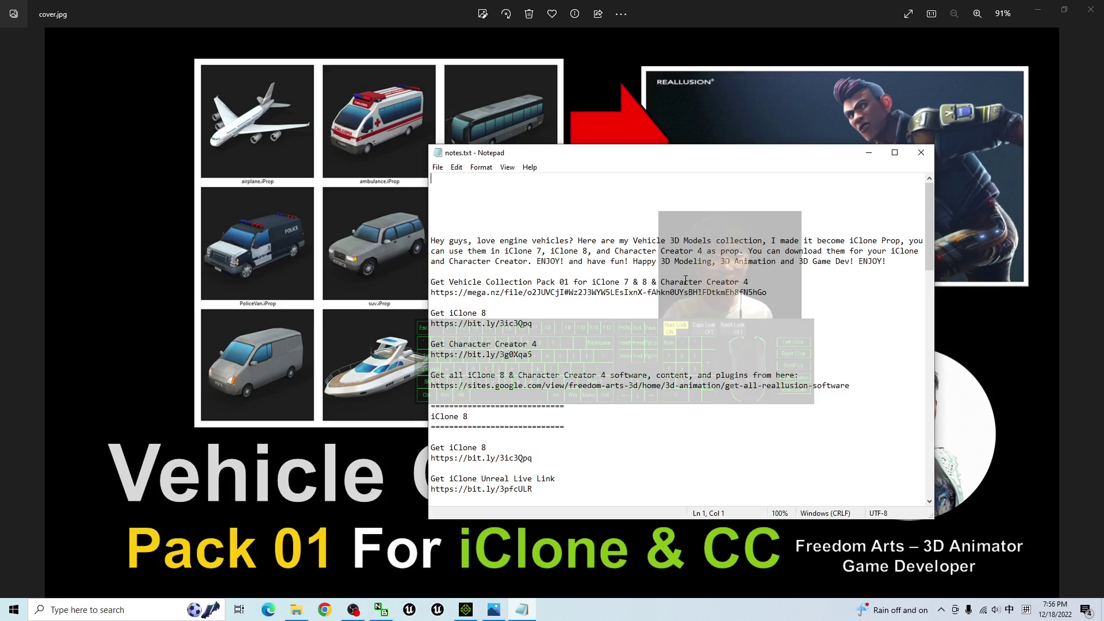
{"action": "left_click", "coordinate": [870, 153]}
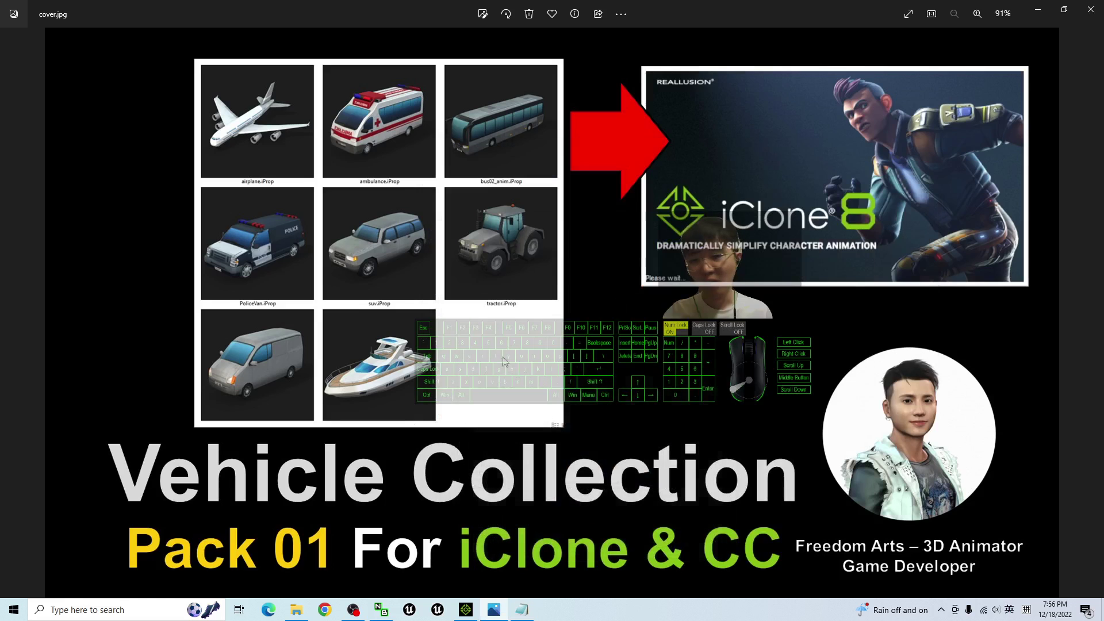
{"action": "left_click", "coordinate": [297, 614]}
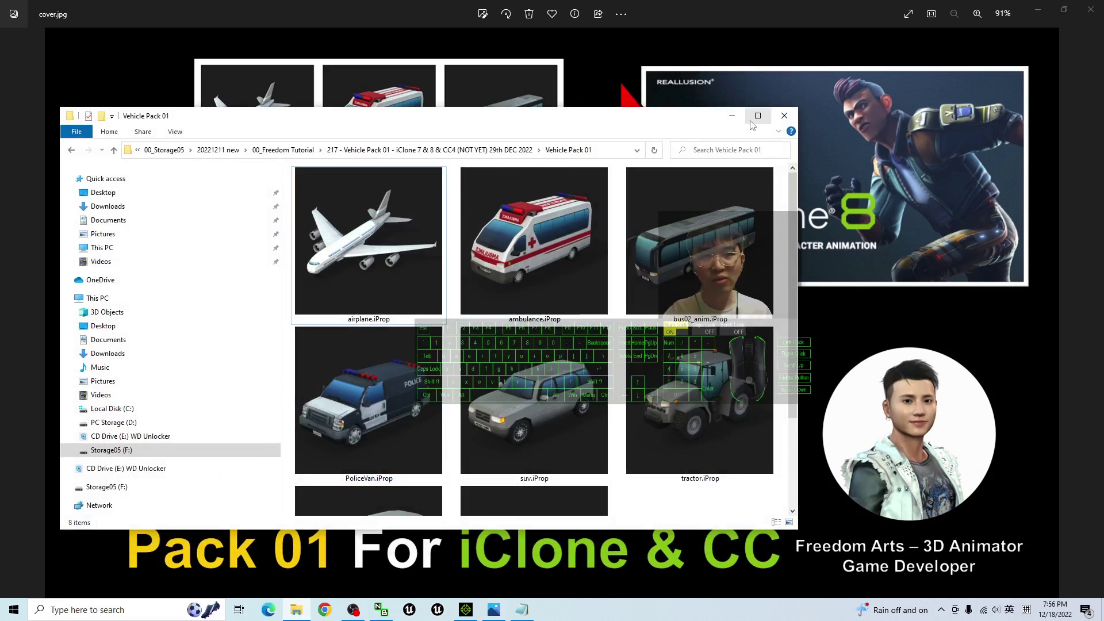
{"action": "key", "text": "super+Up"}
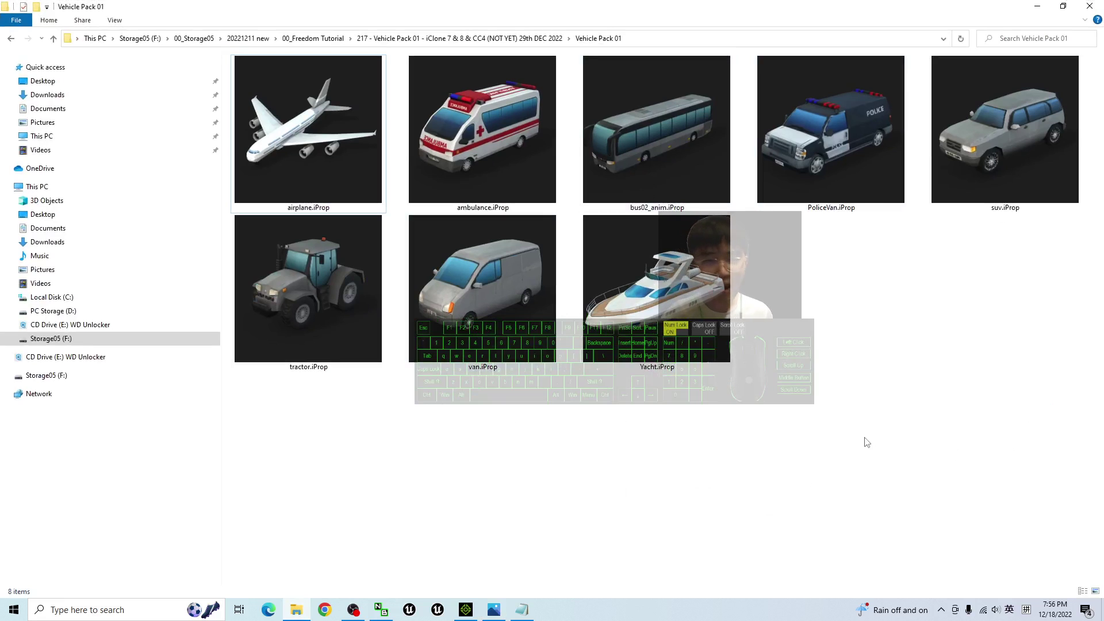
{"action": "left_click_drag", "start_coordinate": [1066, 426], "coordinate": [300, 84]}
{"action": "left_click", "coordinate": [419, 455]}
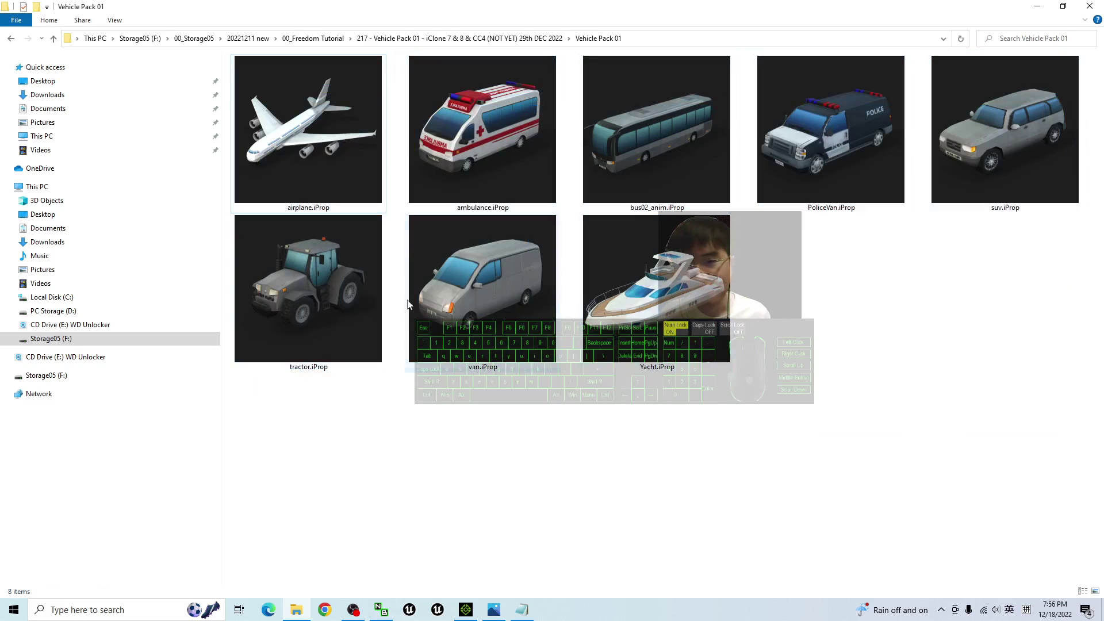
{"action": "left_click", "coordinate": [352, 154]}
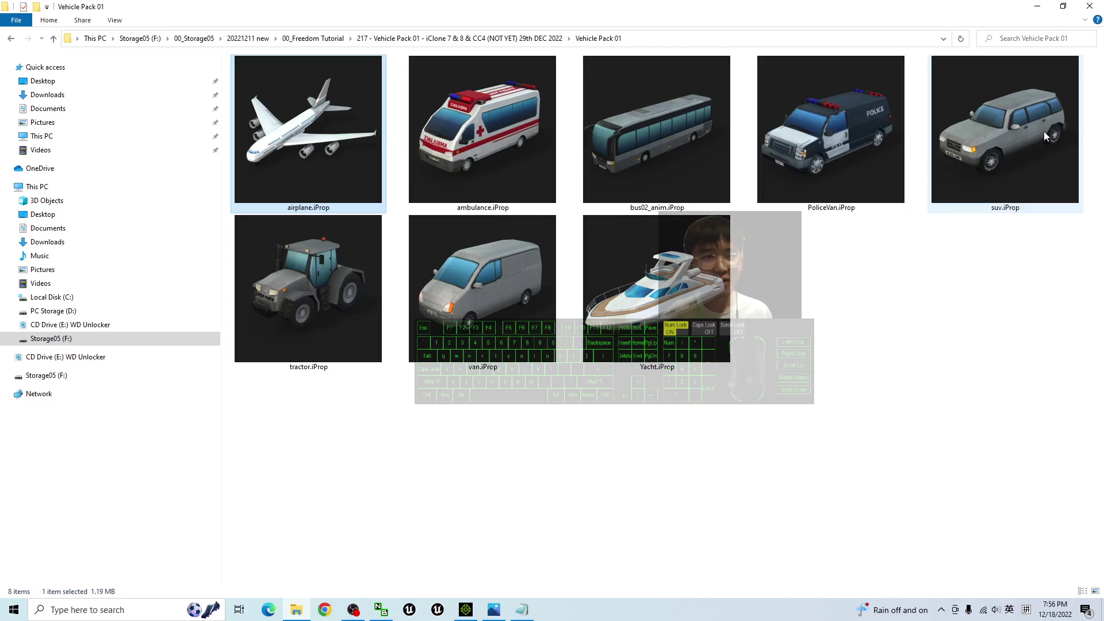
Add the tractor, PoliceVan and suv props from the Vehicle Pack 01 folder to the iClone scene
{"action": "left_click", "coordinate": [466, 611]}
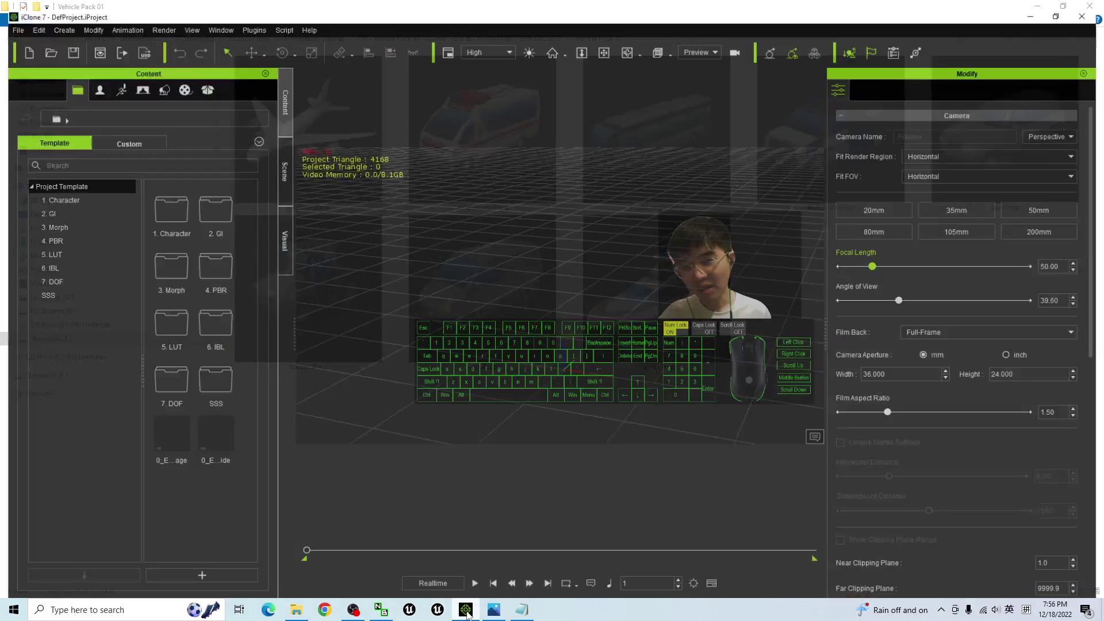
{"action": "left_click", "coordinate": [296, 609]}
{"action": "left_click_drag", "start_coordinate": [449, 7], "coordinate": [264, 103]}
{"action": "scroll", "coordinate": [402, 288], "scroll_direction": "down", "scroll_amount": 3}
{"action": "left_click_drag", "start_coordinate": [482, 276], "coordinate": [655, 370]}
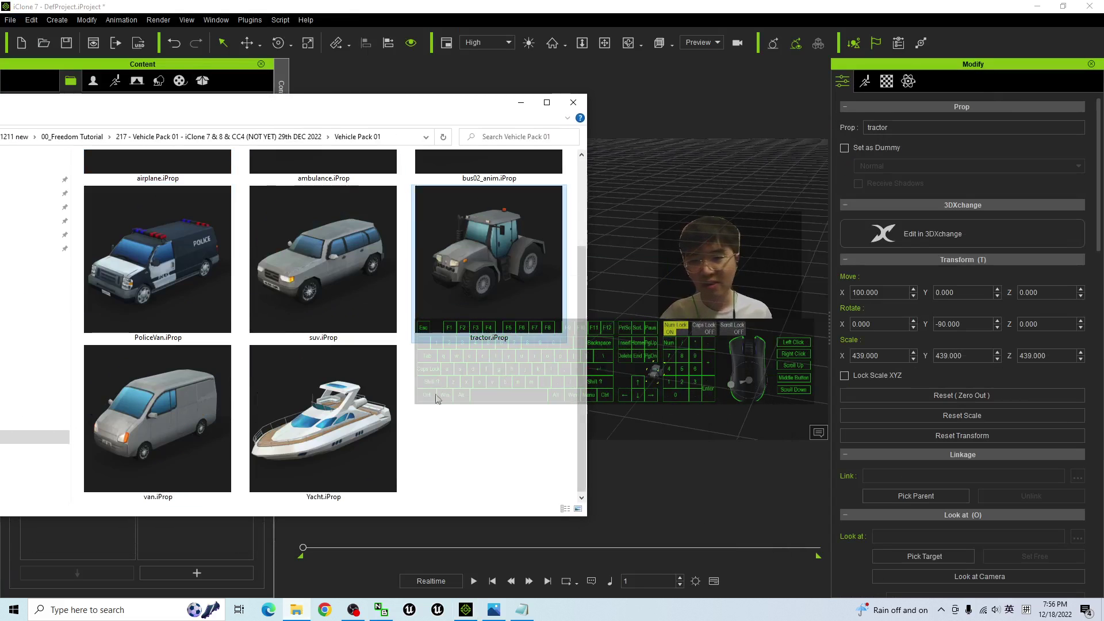
{"action": "left_click_drag", "start_coordinate": [157, 261], "coordinate": [618, 314]}
{"action": "left_click_drag", "start_coordinate": [385, 295], "coordinate": [683, 359]}
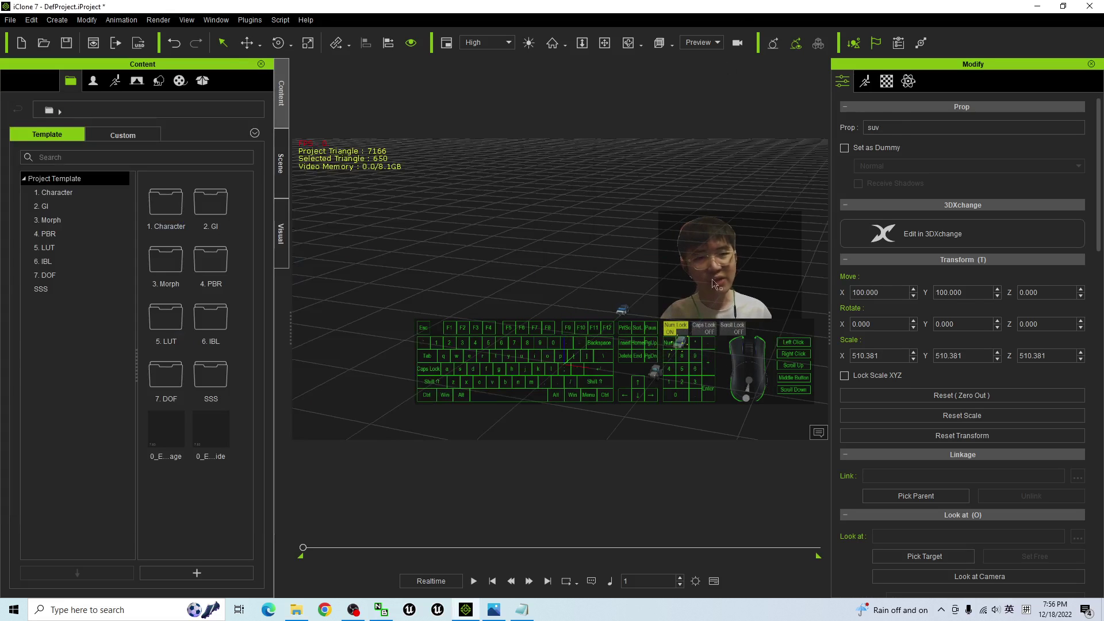
Scale the tractor up uniformly to about 1990 and move it away from the other vehicles
{"action": "scroll", "coordinate": [712, 284], "scroll_direction": "up", "scroll_amount": 3}
{"action": "key", "text": "s"}
{"action": "left_click", "coordinate": [702, 290]}
{"action": "scroll", "coordinate": [656, 276], "scroll_direction": "down", "scroll_amount": 5}
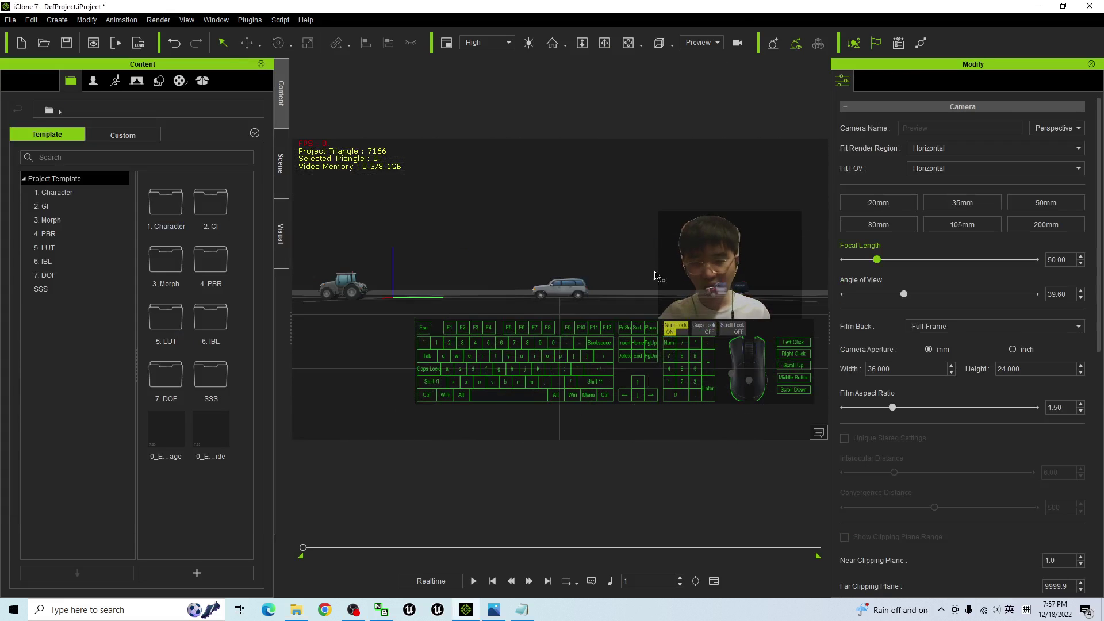
{"action": "key", "text": "x"}
{"action": "key", "text": "c"}
{"action": "left_click_drag", "start_coordinate": [621, 276], "coordinate": [633, 310]}
{"action": "key", "text": "x"}
{"action": "key", "text": "c"}
{"action": "left_click", "coordinate": [455, 310]}
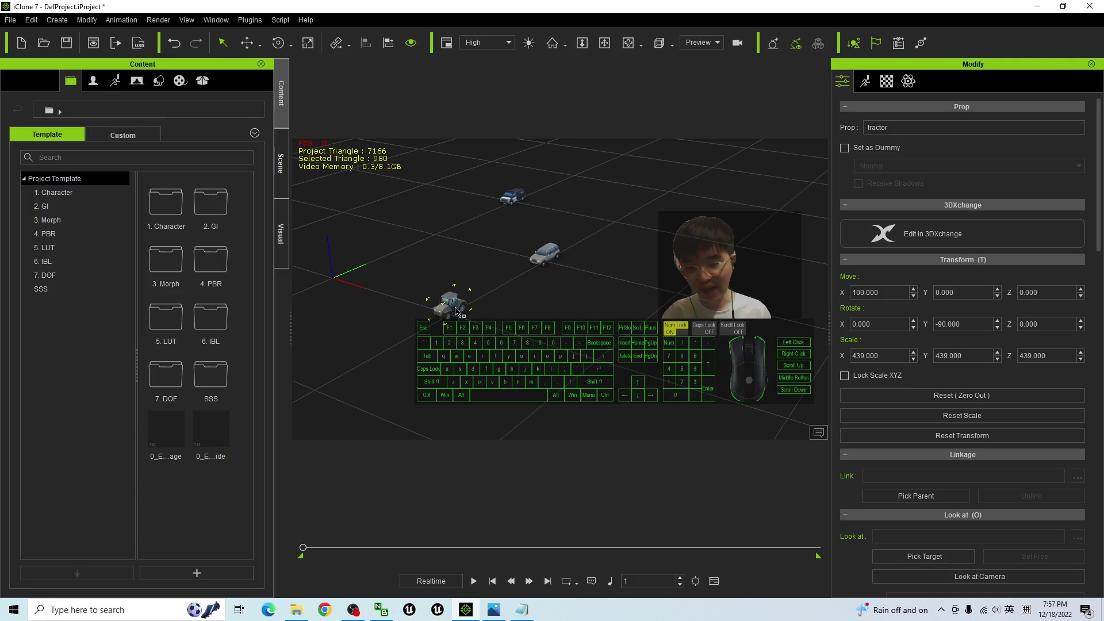
{"action": "key", "text": "e"}
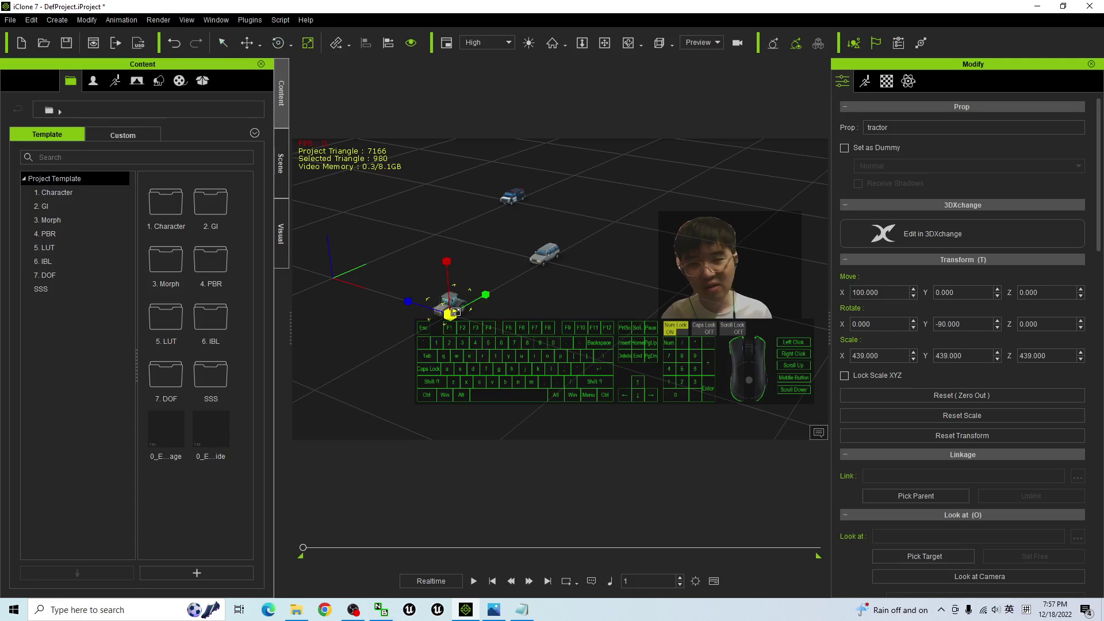
{"action": "left_click_drag", "start_coordinate": [454, 312], "coordinate": [547, 274]}
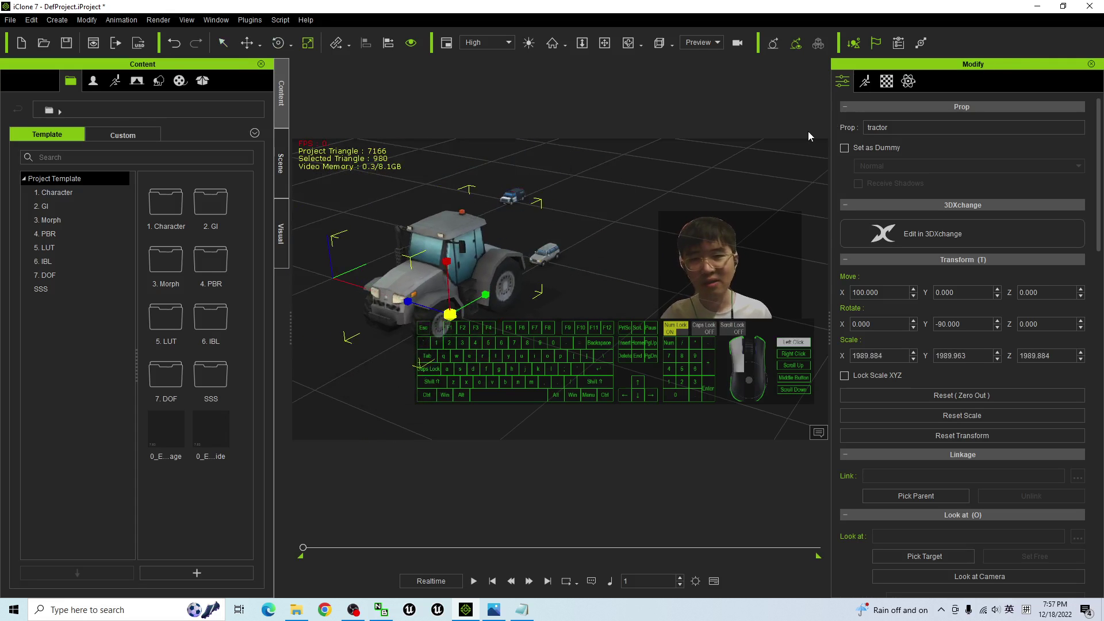
{"action": "left_click_drag", "start_coordinate": [483, 311], "coordinate": [353, 225]}
Scale the SUV up uniformly to about 3153 and move it to about X 197, Y 209
{"action": "left_click", "coordinate": [548, 258]}
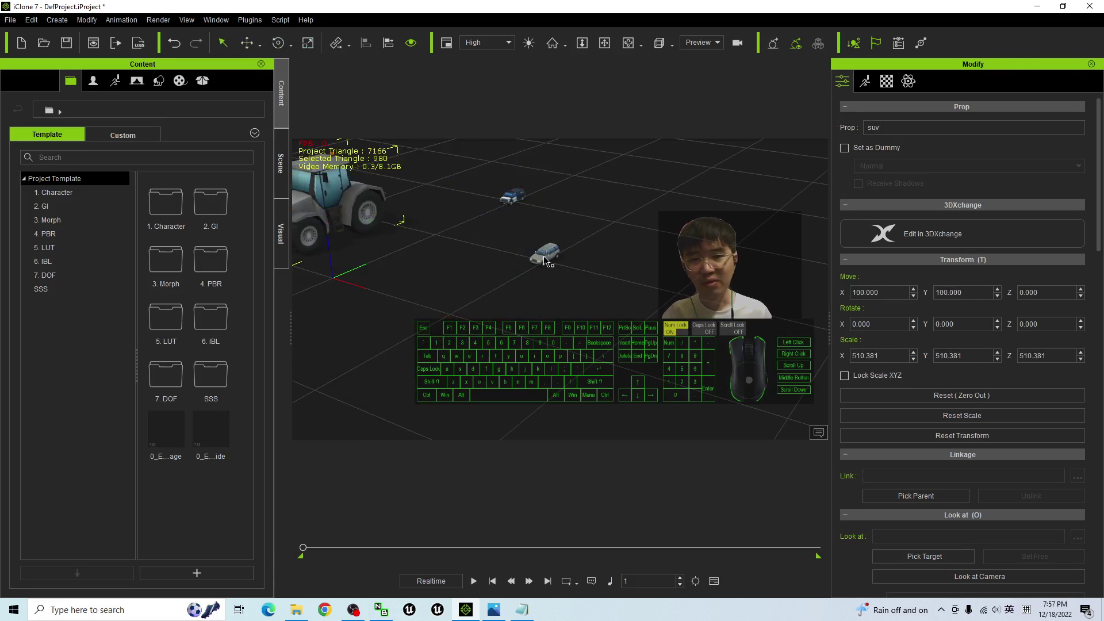
{"action": "key", "text": "e"}
{"action": "key", "text": "r"}
{"action": "left_click_drag", "start_coordinate": [544, 261], "coordinate": [887, 112]}
{"action": "scroll", "coordinate": [671, 206], "scroll_direction": "down", "scroll_amount": 10}
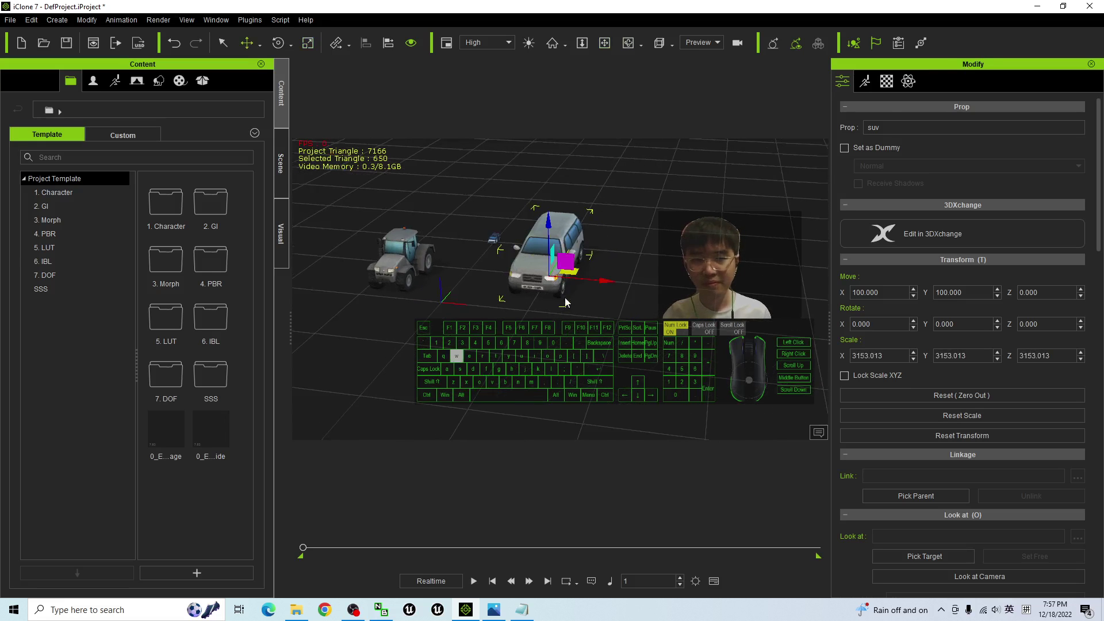
{"action": "left_click_drag", "start_coordinate": [570, 272], "coordinate": [656, 246]}
{"action": "key", "text": "q"}
Scale the police van up uniformly to about 2987 and rotate it to about 56 degrees around Z
{"action": "left_click", "coordinate": [494, 240]}
{"action": "key", "text": "e"}
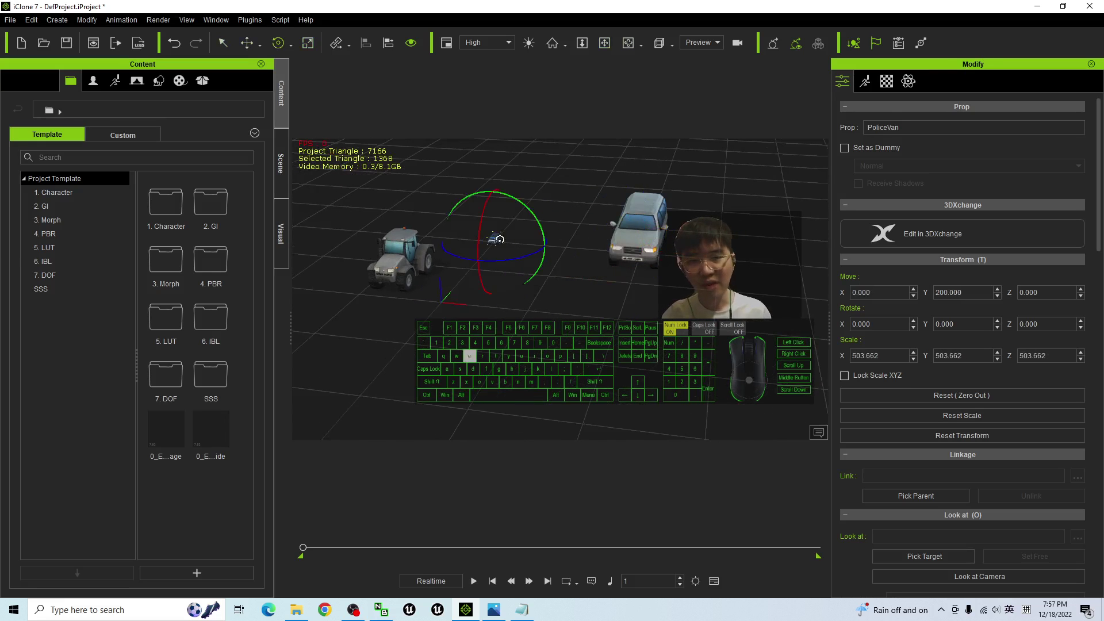
{"action": "key", "text": "r"}
{"action": "left_click_drag", "start_coordinate": [498, 257], "coordinate": [960, 66]}
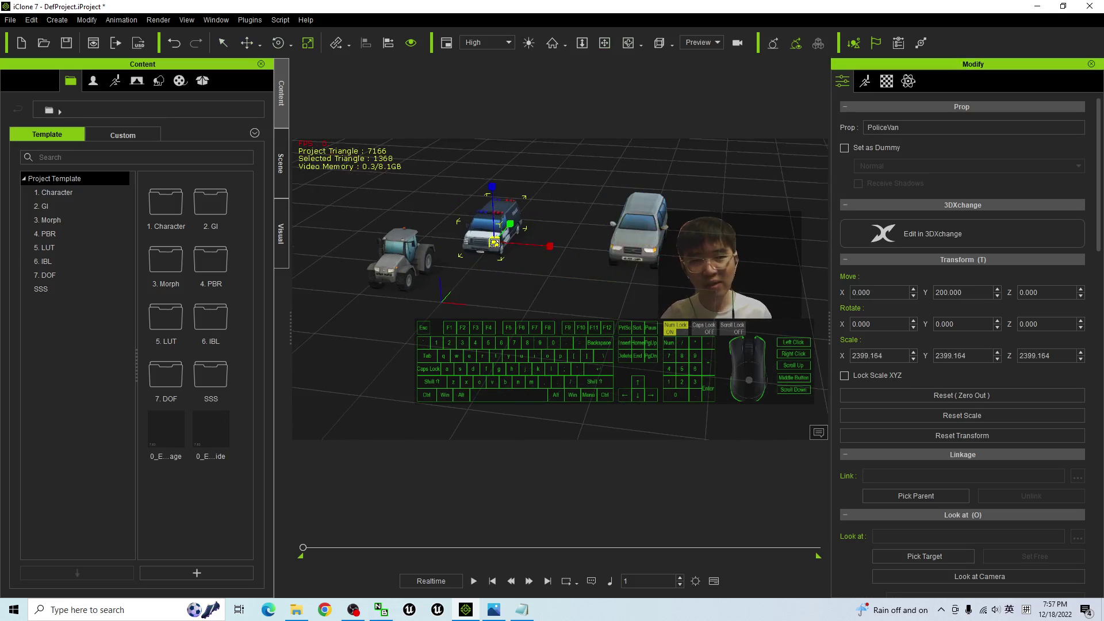
{"action": "mouse_move", "coordinate": [493, 243]}
{"action": "left_mouse_down"}
{"action": "mouse_move", "coordinate": [509, 238]}
{"action": "mouse_move", "coordinate": [501, 240]}
{"action": "left_mouse_up"}
{"action": "left_click", "coordinate": [640, 228]}
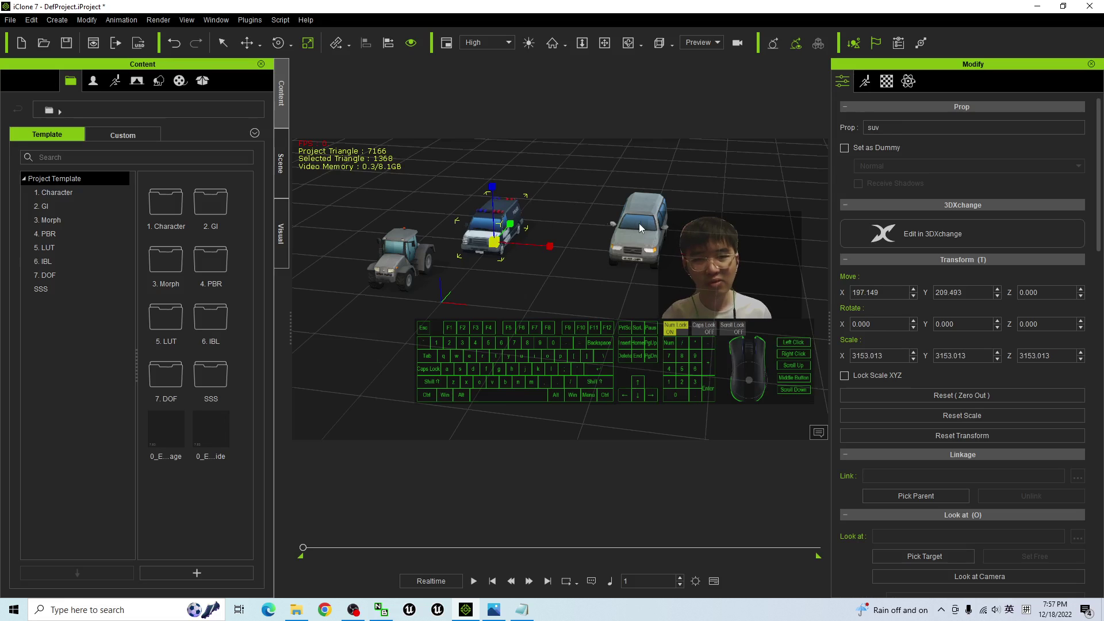
{"action": "left_click", "coordinate": [495, 241]}
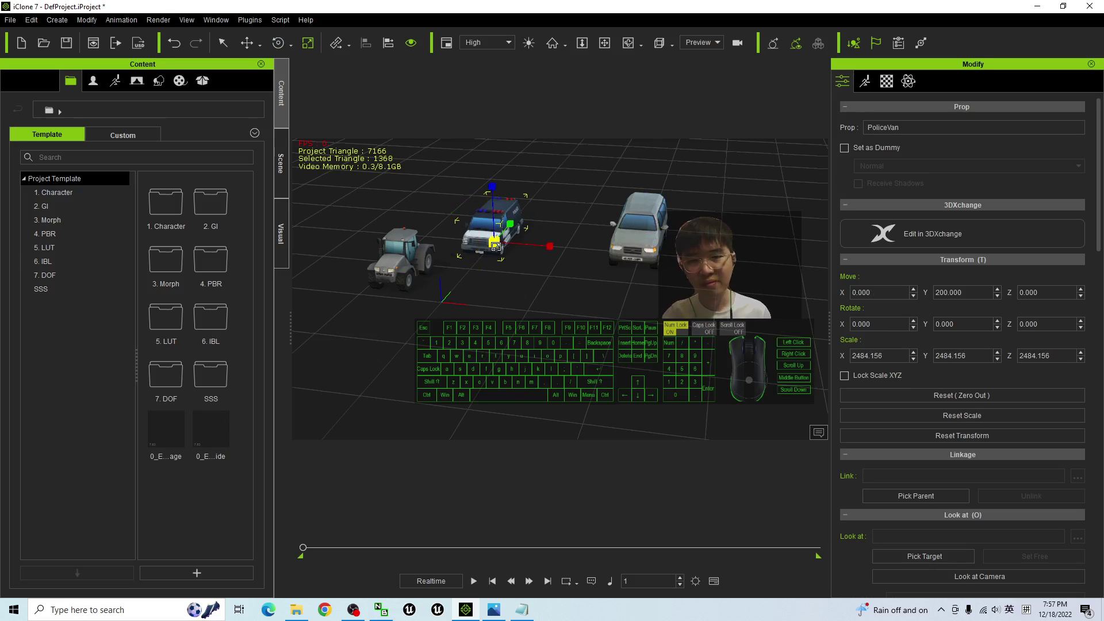
{"action": "left_click_drag", "start_coordinate": [495, 246], "coordinate": [571, 226]}
{"action": "key", "text": "e"}
{"action": "left_click_drag", "start_coordinate": [498, 260], "coordinate": [529, 266]}
Nudge the police van to about X -1.9, Y 202.2 at frame 1 as its starting position
{"action": "scroll", "coordinate": [527, 265], "scroll_direction": "up", "scroll_amount": 5}
{"action": "scroll", "coordinate": [607, 276], "scroll_direction": "down", "scroll_amount": 8}
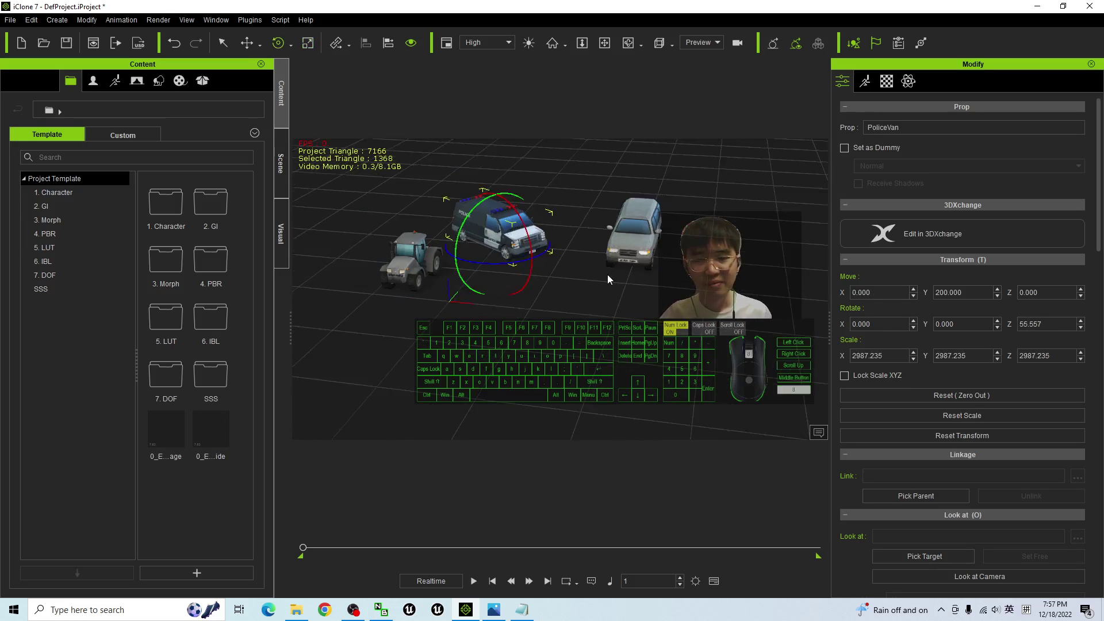
{"action": "scroll", "coordinate": [607, 275], "scroll_direction": "down", "scroll_amount": 3}
{"action": "key", "text": "x"}
{"action": "left_click_drag", "start_coordinate": [551, 316], "coordinate": [538, 344]}
{"action": "key", "text": "c"}
{"action": "scroll", "coordinate": [579, 264], "scroll_direction": "up", "scroll_amount": 5}
{"action": "key", "text": "x"}
{"action": "key", "text": "c"}
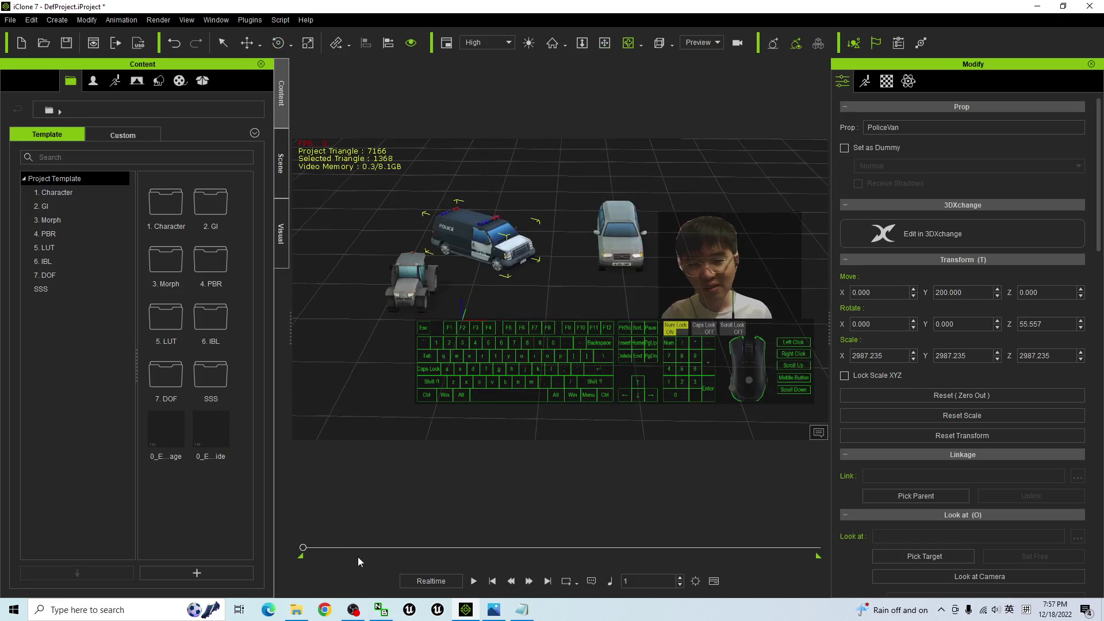
{"action": "key", "text": "w"}
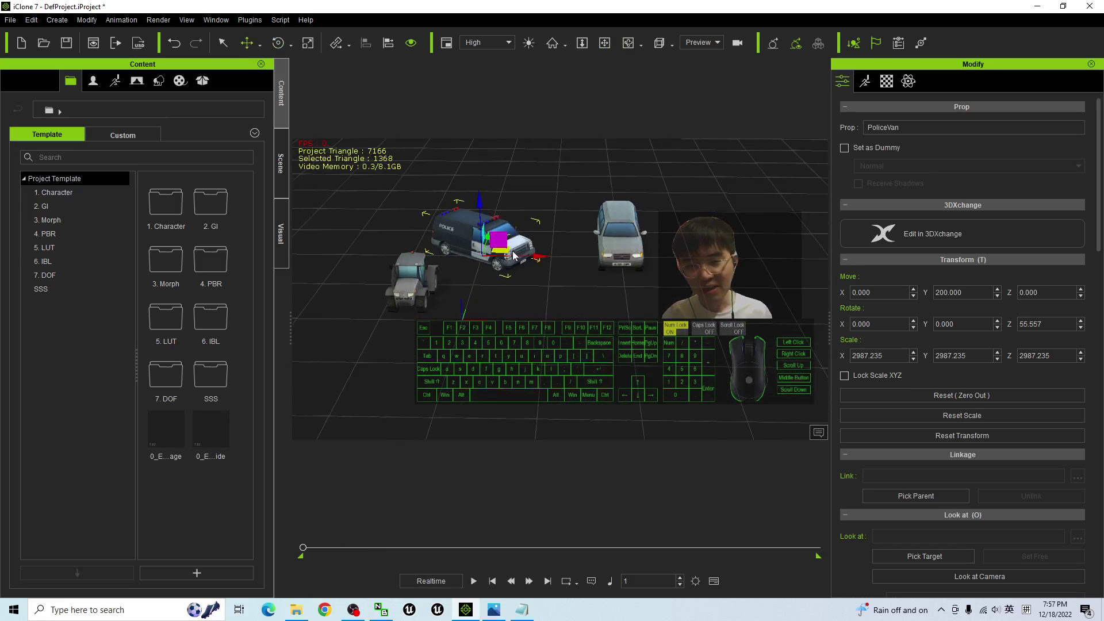
{"action": "left_click_drag", "start_coordinate": [507, 251], "coordinate": [503, 250]}
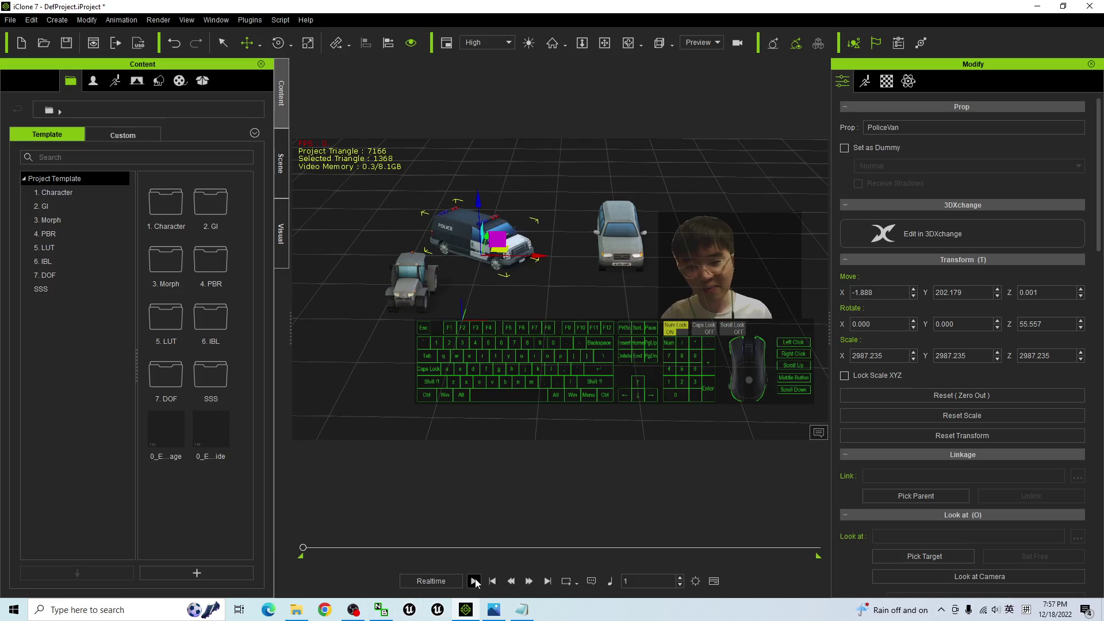
Advance the timeline to frame 144 and move the police van to about X 303, Y -55
{"action": "left_click", "coordinate": [474, 581]}
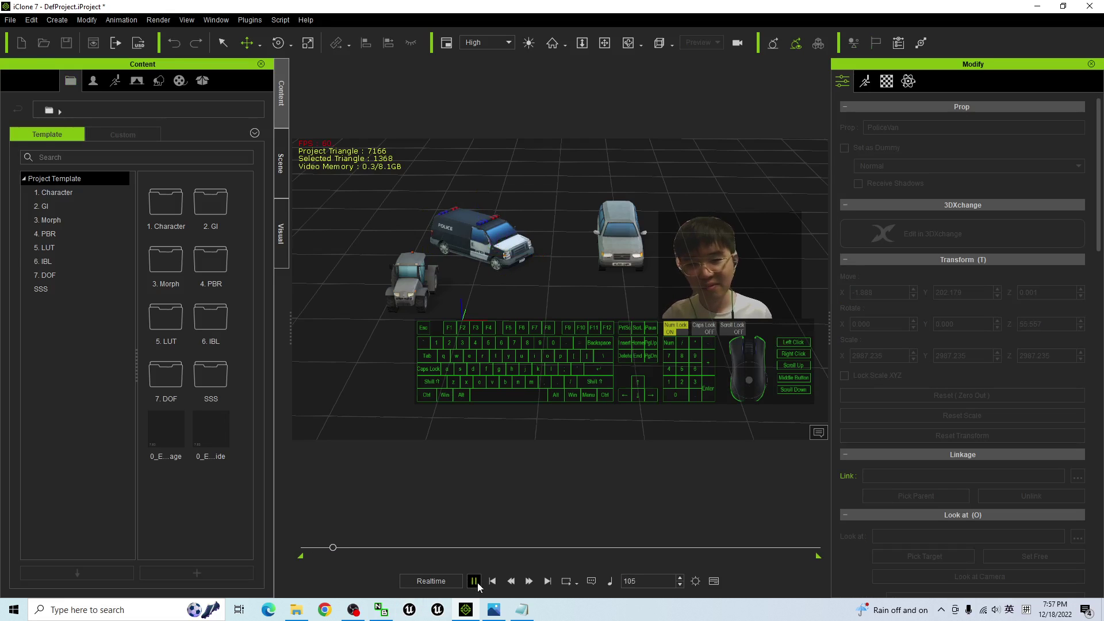
{"action": "left_click", "coordinate": [474, 581]}
{"action": "key", "text": "w"}
{"action": "key", "text": "w"}
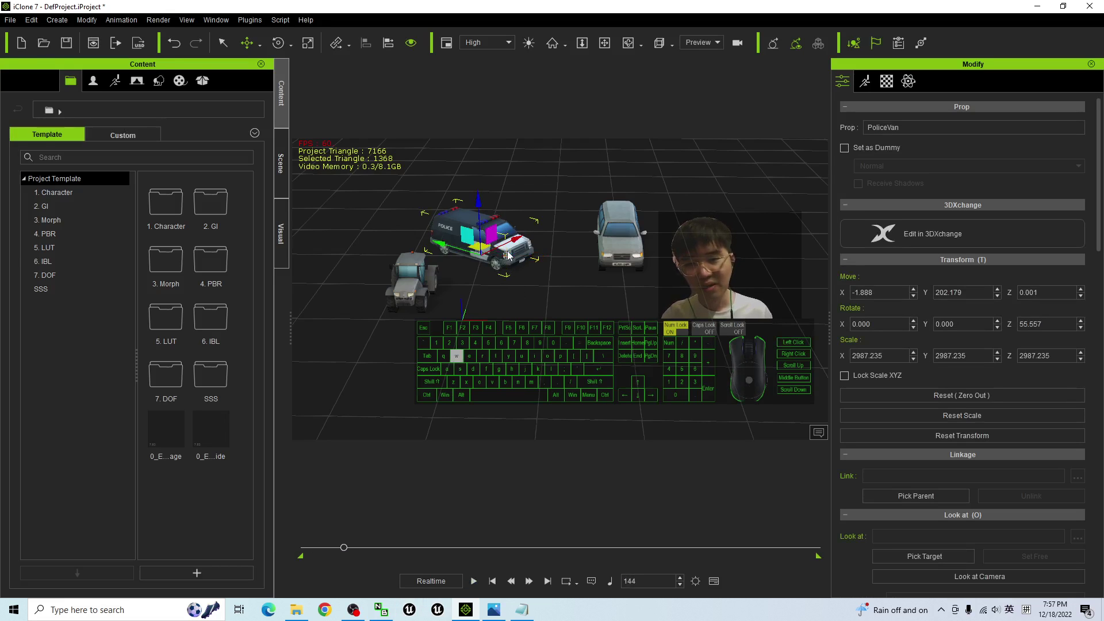
{"action": "left_click_drag", "start_coordinate": [483, 246], "coordinate": [717, 330]}
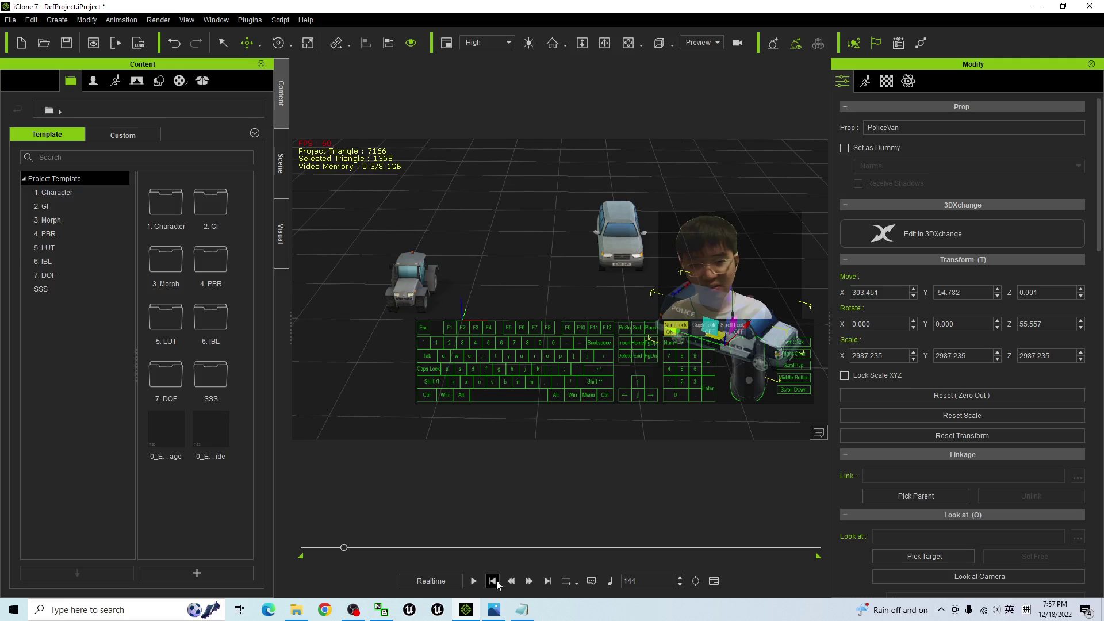
At frame 205, move the police van to about X 285, Y -115 and turn it to about 7.6 degrees around Z
{"action": "scroll", "coordinate": [623, 389], "scroll_direction": "down", "scroll_amount": 2}
{"action": "left_click", "coordinate": [474, 582]}
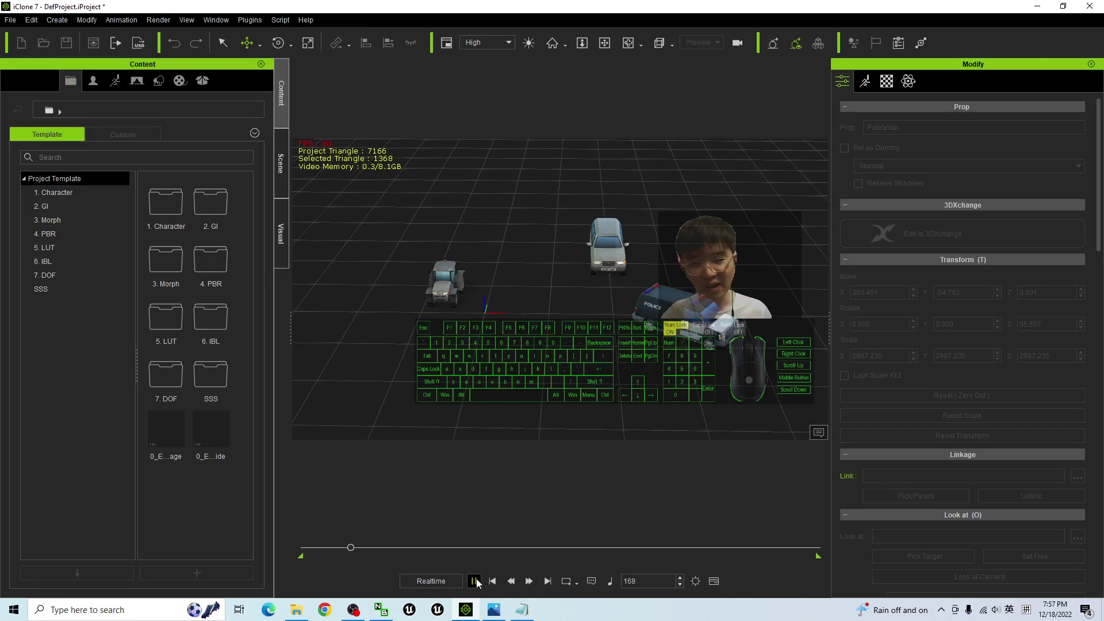
{"action": "left_click", "coordinate": [474, 581]}
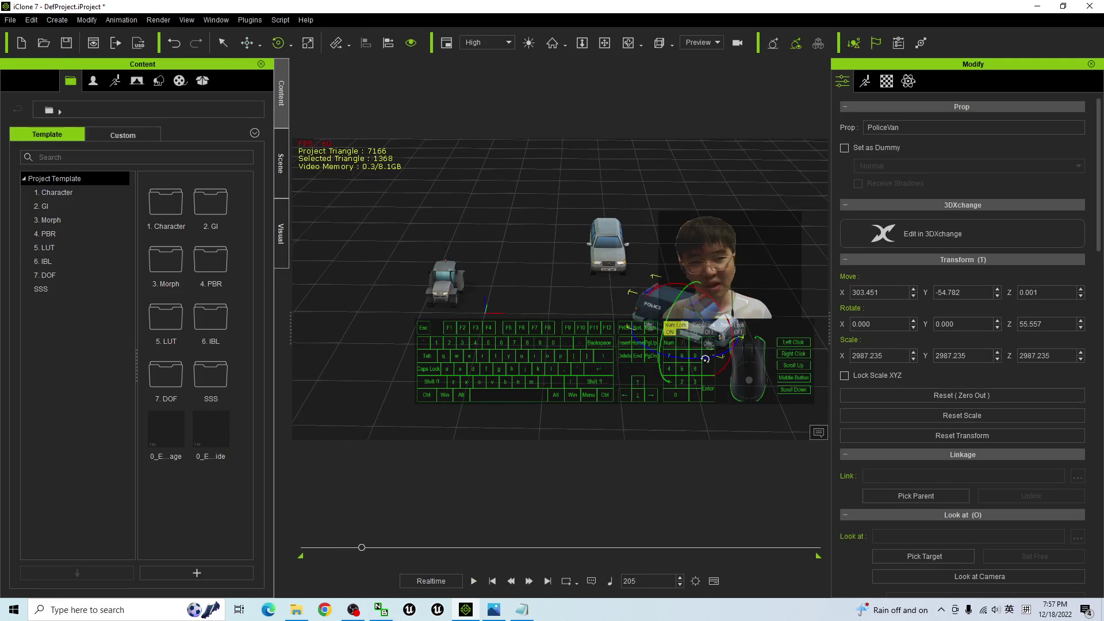
{"action": "left_click_drag", "start_coordinate": [706, 359], "coordinate": [672, 380]}
{"action": "key", "text": "e"}
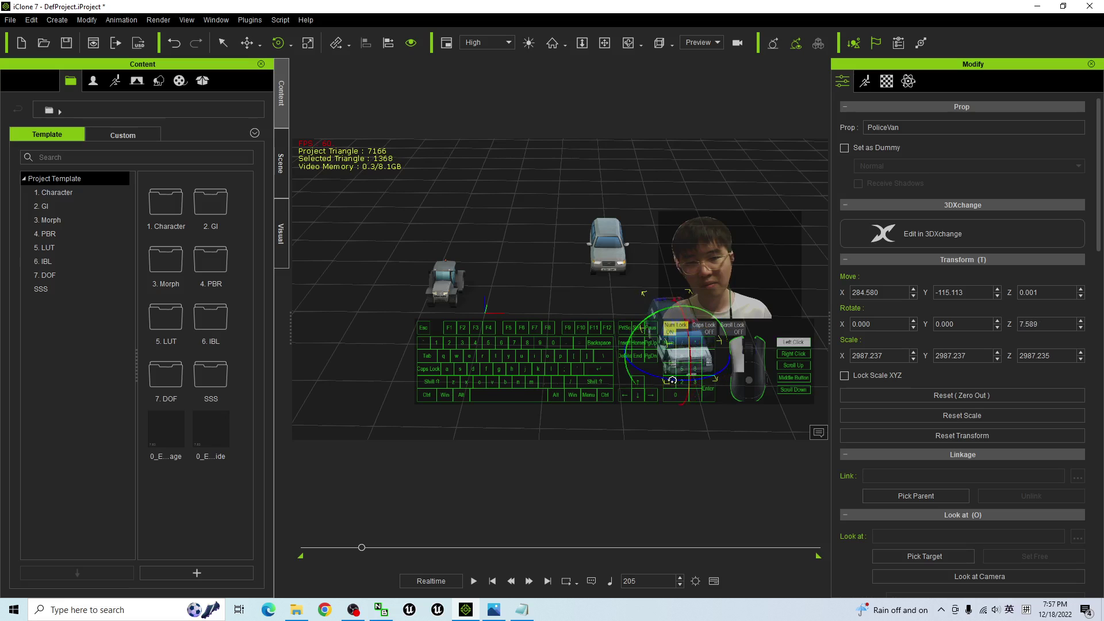
Play the police van's animation from the first frame, return to the start and inspect the van up close
{"action": "left_click", "coordinate": [492, 581]}
{"action": "left_click", "coordinate": [473, 581]}
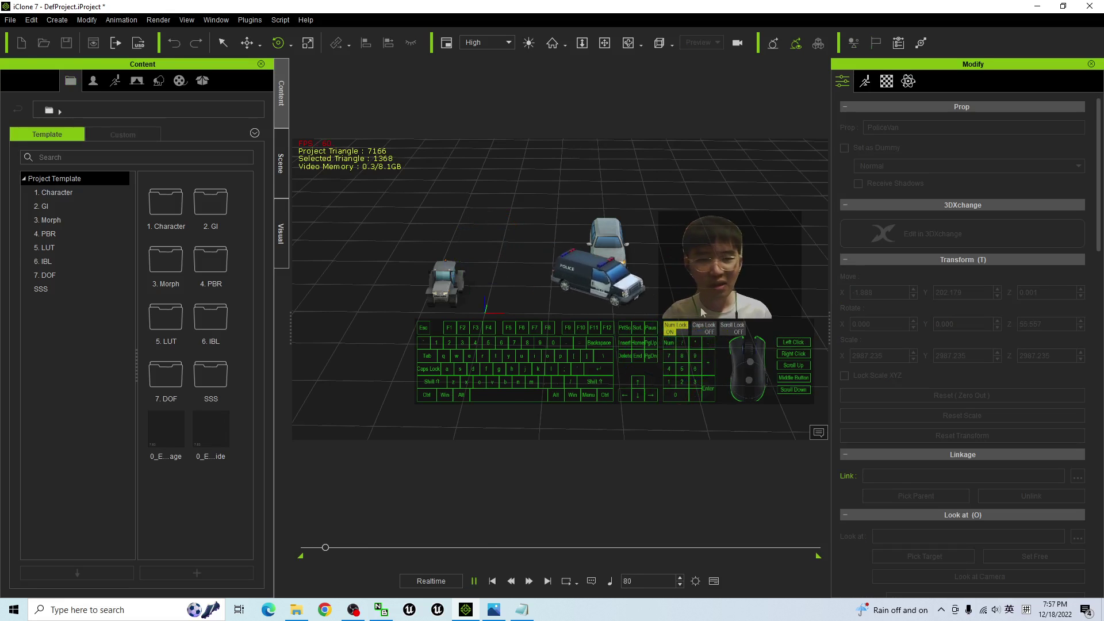
{"action": "scroll", "coordinate": [701, 313], "scroll_direction": "up", "scroll_amount": 3}
{"action": "key", "text": "x"}
{"action": "left_click_drag", "start_coordinate": [686, 337], "coordinate": [598, 210]}
{"action": "key", "text": "c"}
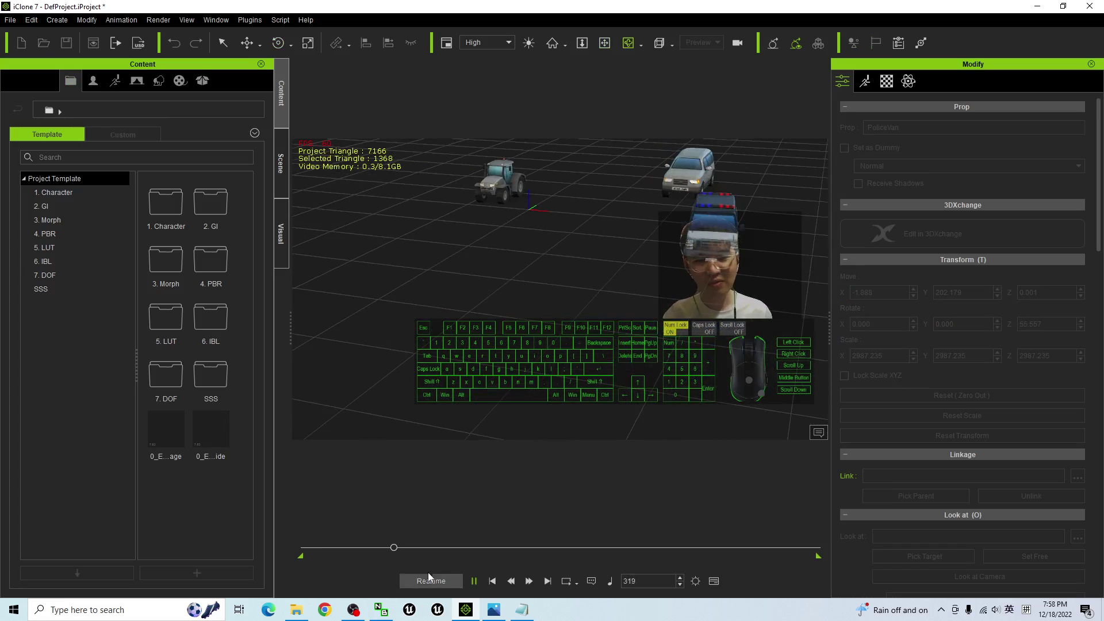
{"action": "left_click", "coordinate": [492, 581]}
{"action": "scroll", "coordinate": [648, 283], "scroll_direction": "up", "scroll_amount": 2}
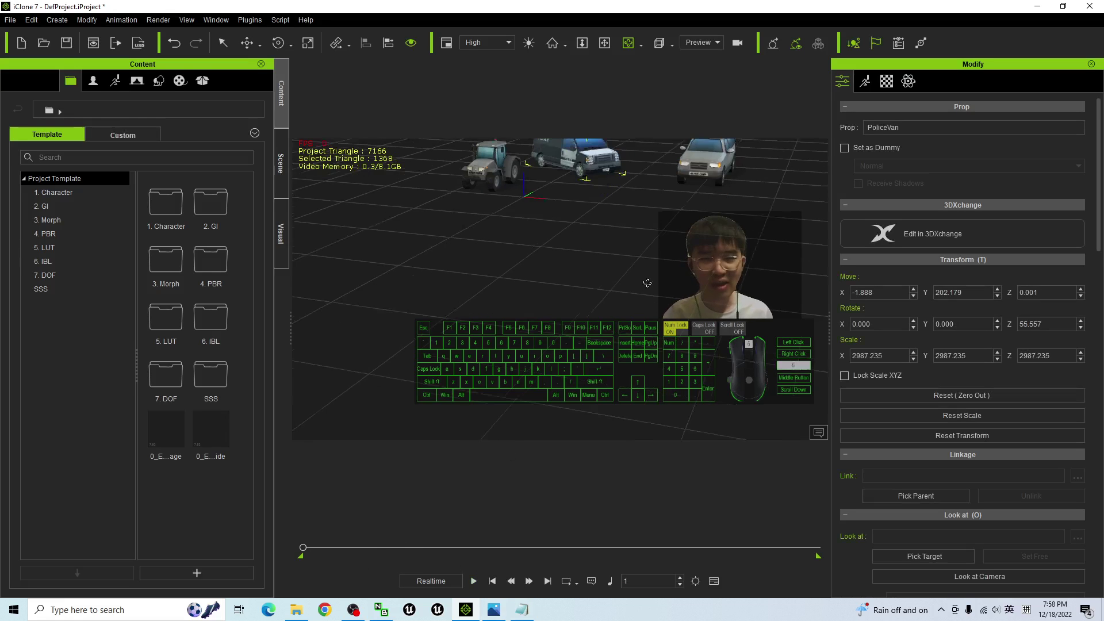
{"action": "scroll", "coordinate": [648, 283], "scroll_direction": "up", "scroll_amount": 5}
{"action": "key", "text": "x"}
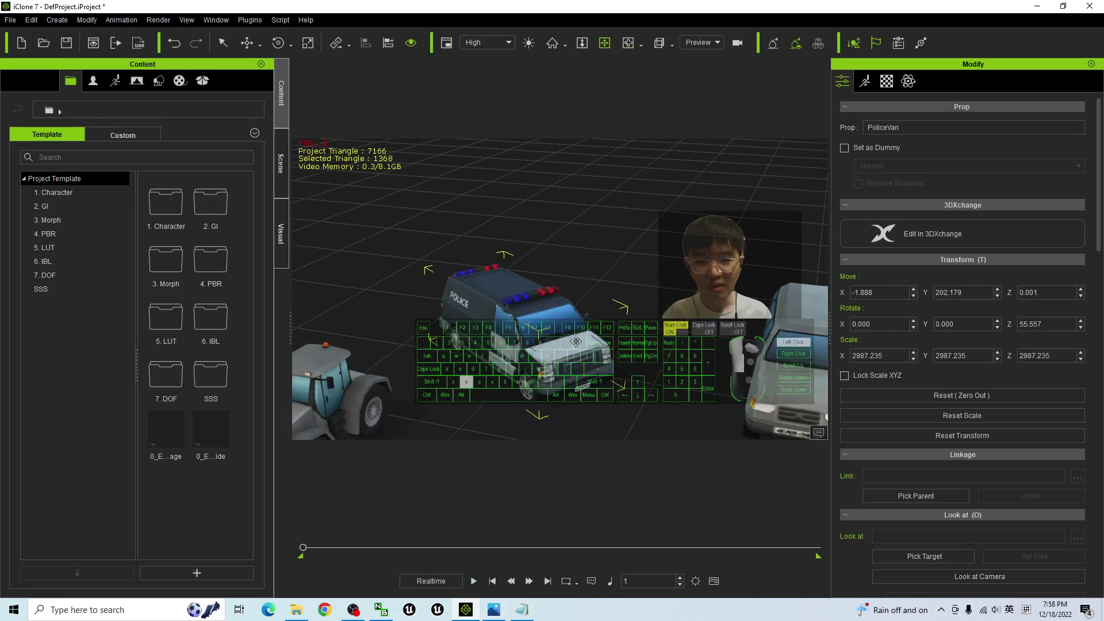
Bring up the Vehicle Pack 01 folder in a maximized window to view all its props
{"action": "left_click", "coordinate": [296, 609]}
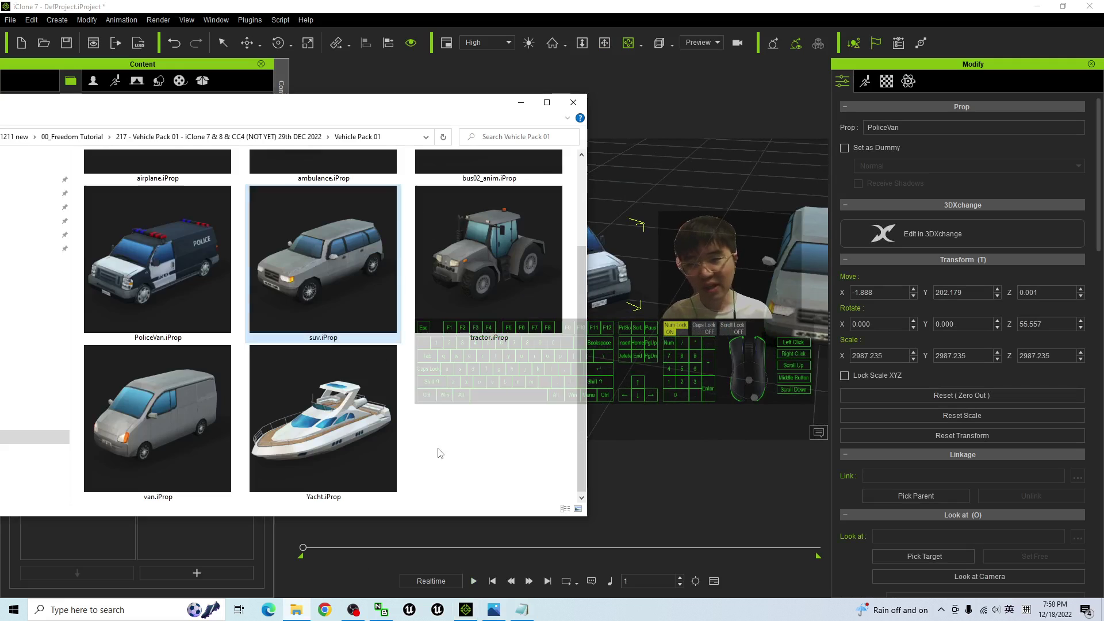
{"action": "left_click", "coordinate": [547, 102]}
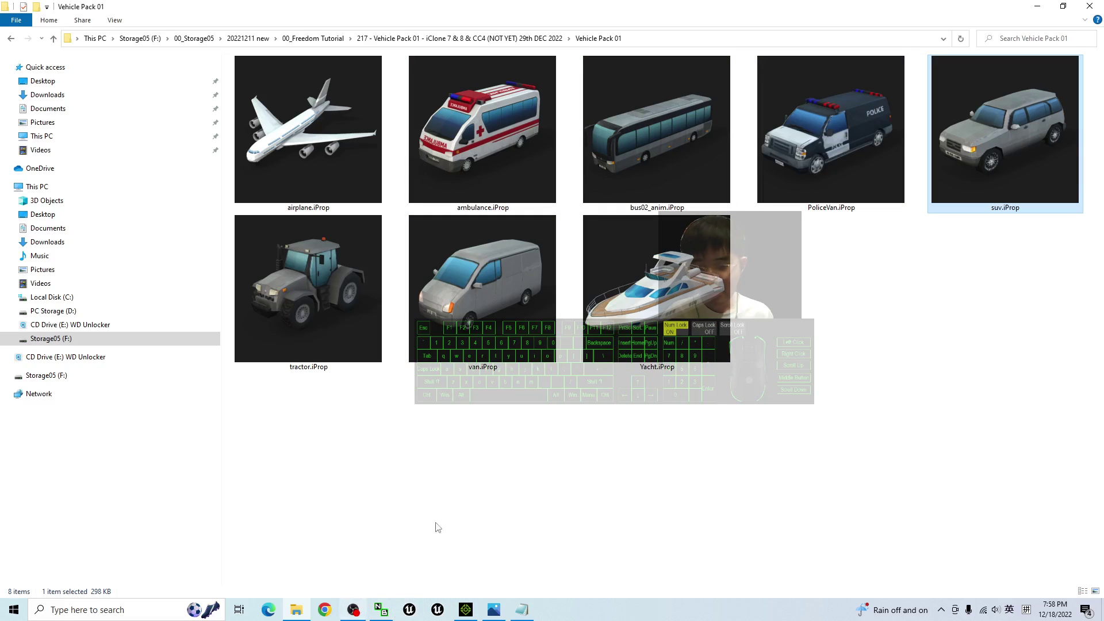
Look at the pack's cover.jpg image and switch back to iClone 7 to view the police van from the front
{"action": "left_click", "coordinate": [497, 612]}
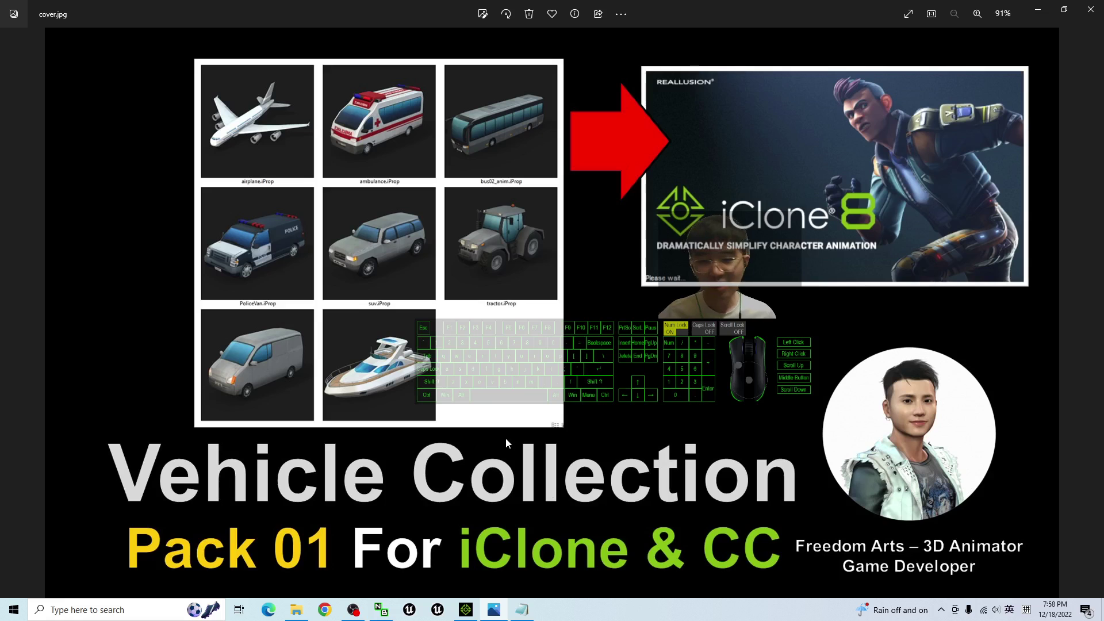
{"action": "left_click", "coordinate": [466, 609]}
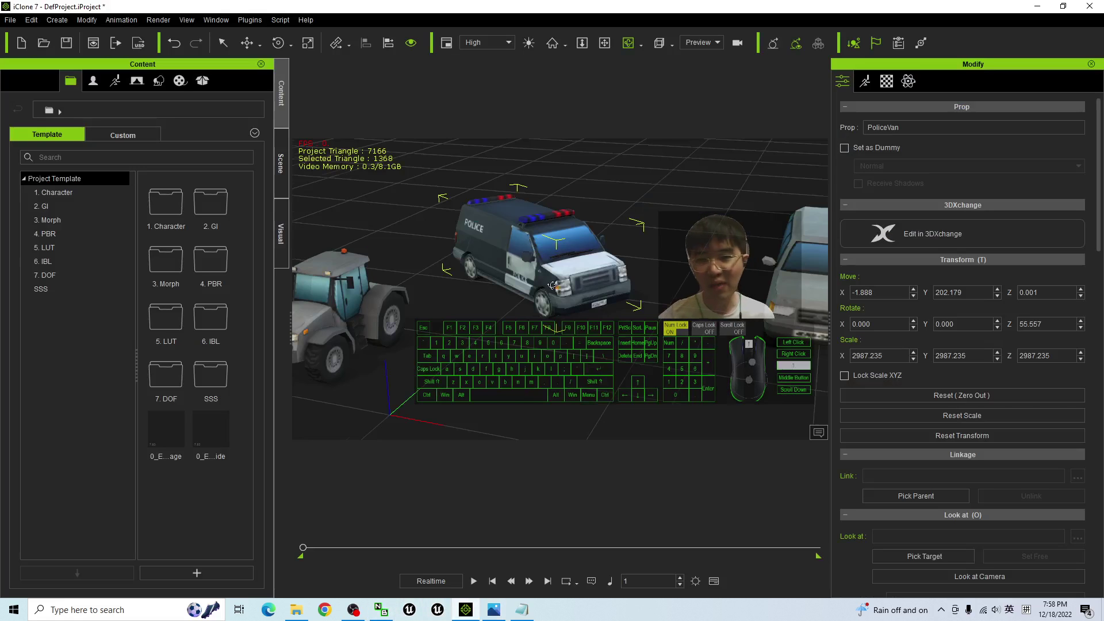
{"action": "scroll", "coordinate": [550, 287], "scroll_direction": "up", "scroll_amount": 1}
{"action": "key", "text": "c"}
{"action": "left_click_drag", "start_coordinate": [550, 287], "coordinate": [406, 273]}
{"action": "scroll", "coordinate": [405, 273], "scroll_direction": "down", "scroll_amount": 10}
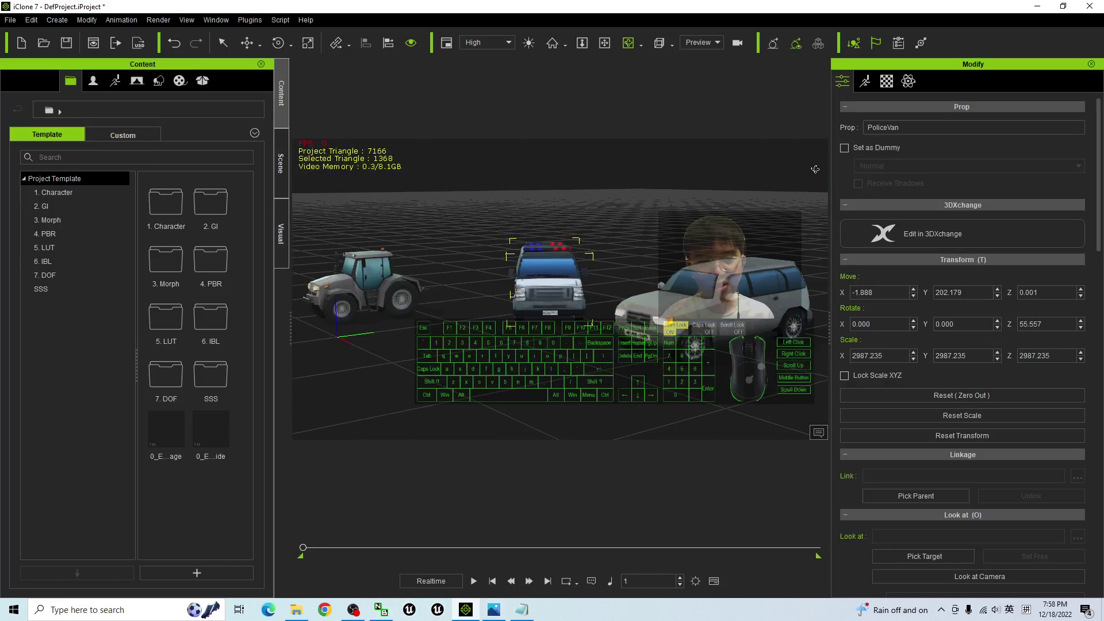
Bring up the police van's material settings and look over the tractor, van and SUV together in the scene
{"action": "left_click", "coordinate": [887, 81]}
{"action": "scroll", "coordinate": [1001, 392], "scroll_direction": "down", "scroll_amount": 3}
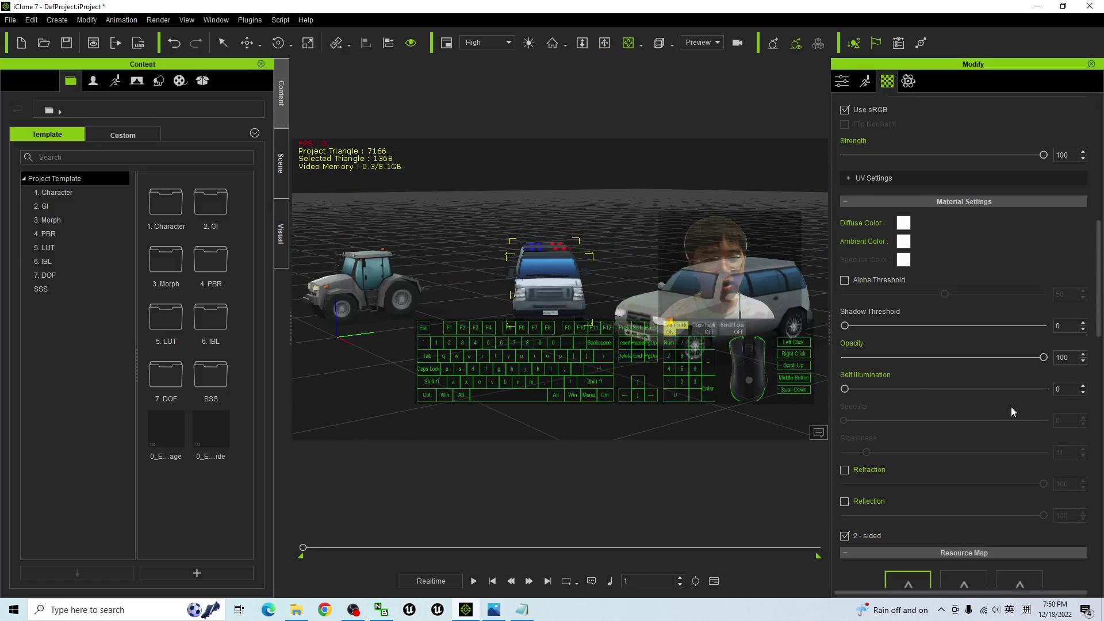
{"action": "key", "text": "x"}
{"action": "left_click_drag", "start_coordinate": [426, 302], "coordinate": [629, 345]}
{"action": "key", "text": "c"}
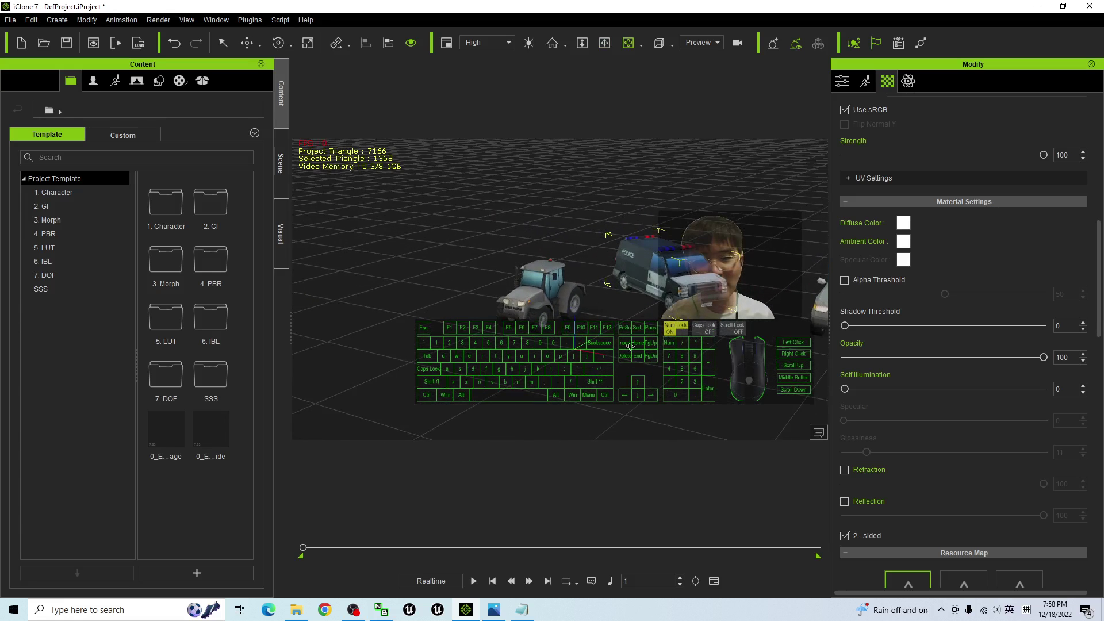
{"action": "scroll", "coordinate": [562, 288], "scroll_direction": "up", "scroll_amount": 3, "text": "shift"}
{"action": "scroll", "coordinate": [562, 288], "scroll_direction": "down", "scroll_amount": 5, "text": "shift"}
{"action": "scroll", "coordinate": [520, 278], "scroll_direction": "up", "scroll_amount": 1}
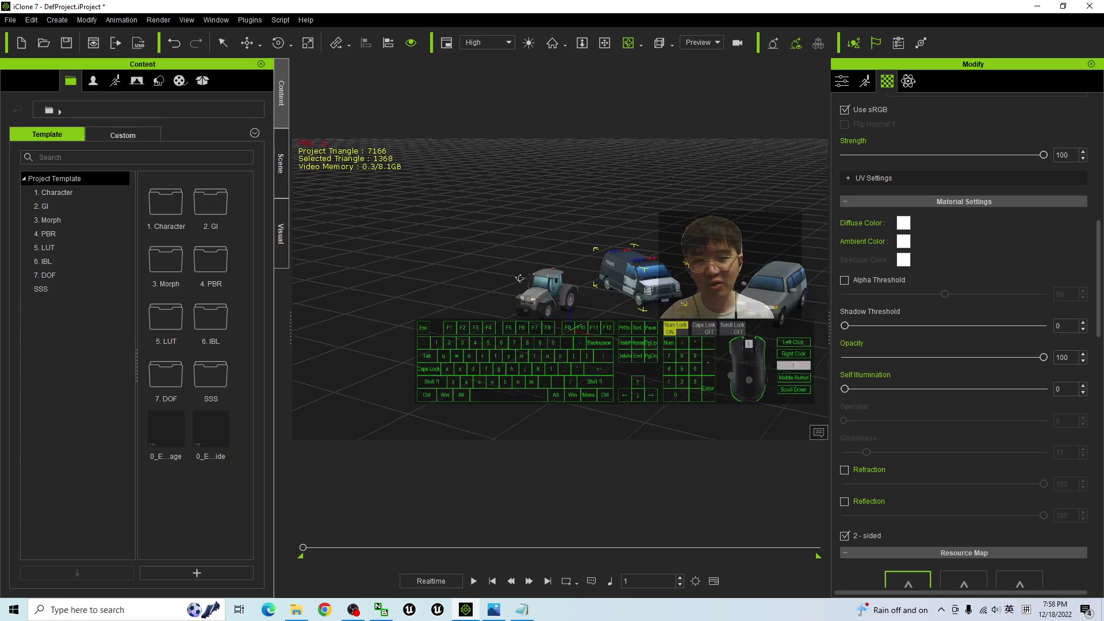
Select the tractor, frame it in the view and inspect it from several angles beside the other vehicles
{"action": "left_click", "coordinate": [549, 288]}
{"action": "key", "text": "f"}
{"action": "key", "text": "c"}
{"action": "left_click_drag", "start_coordinate": [672, 269], "coordinate": [589, 305]}
{"action": "key", "text": "r"}
{"action": "scroll", "coordinate": [442, 350], "scroll_direction": "down", "scroll_amount": 3}
{"action": "scroll", "coordinate": [442, 355], "scroll_direction": "down", "scroll_amount": 3}
{"action": "key", "text": "x"}
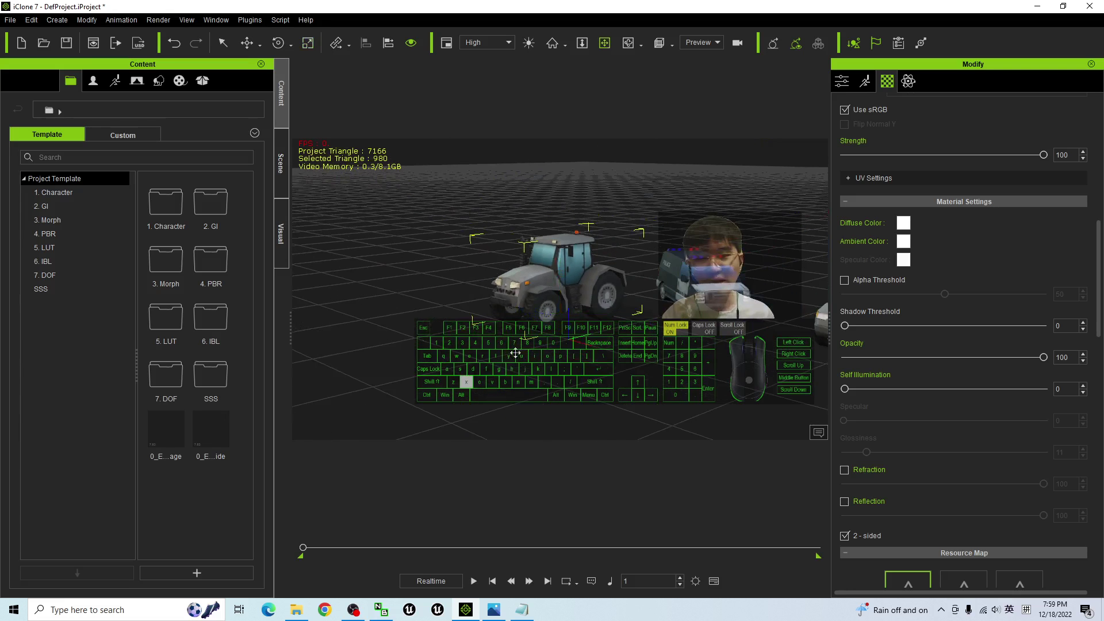
{"action": "key", "text": "c"}
{"action": "key", "text": "x"}
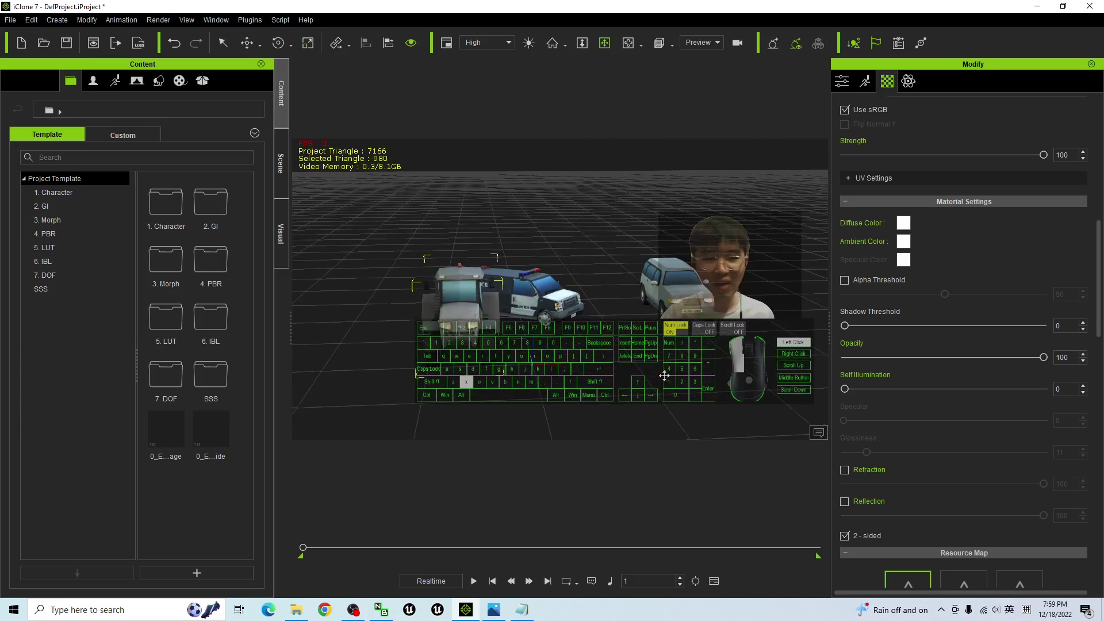